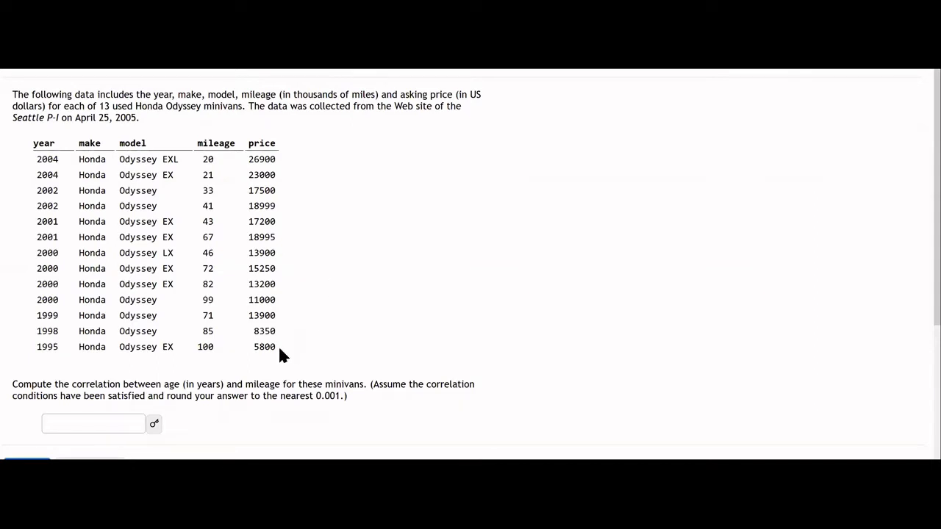
- Copy the 13 minivan data rows from the problem and paste them into StatCrunch starting at row 1 of var1
drag(273, 345, 37, 163)
key(ctrl+c)
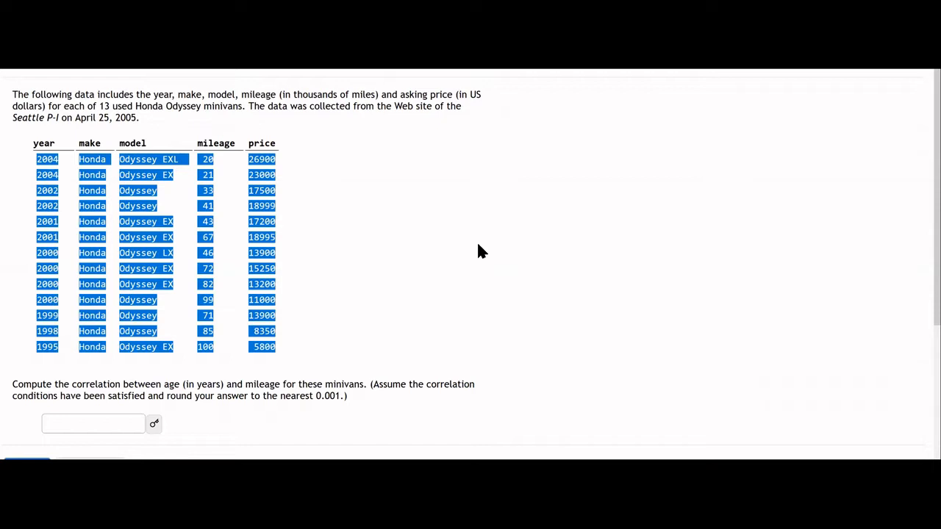
key(alt+Tab)
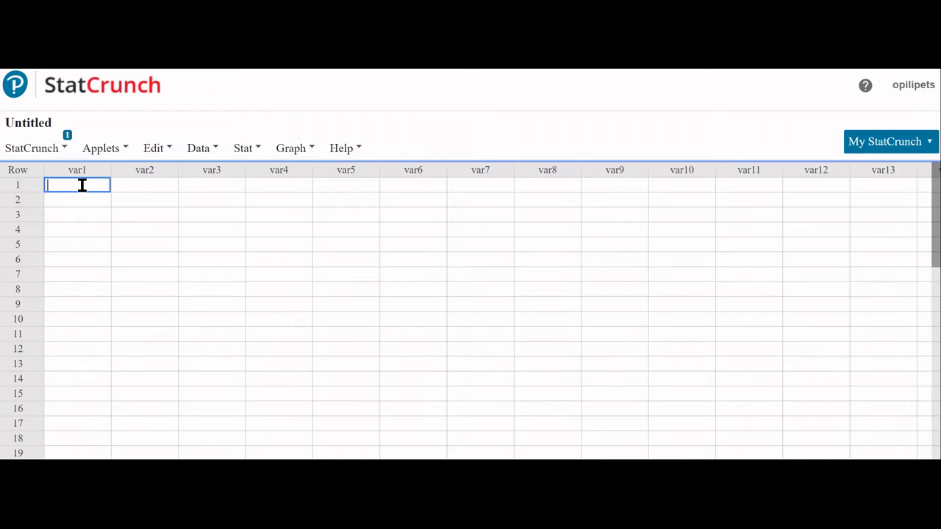
key(ctrl+v)
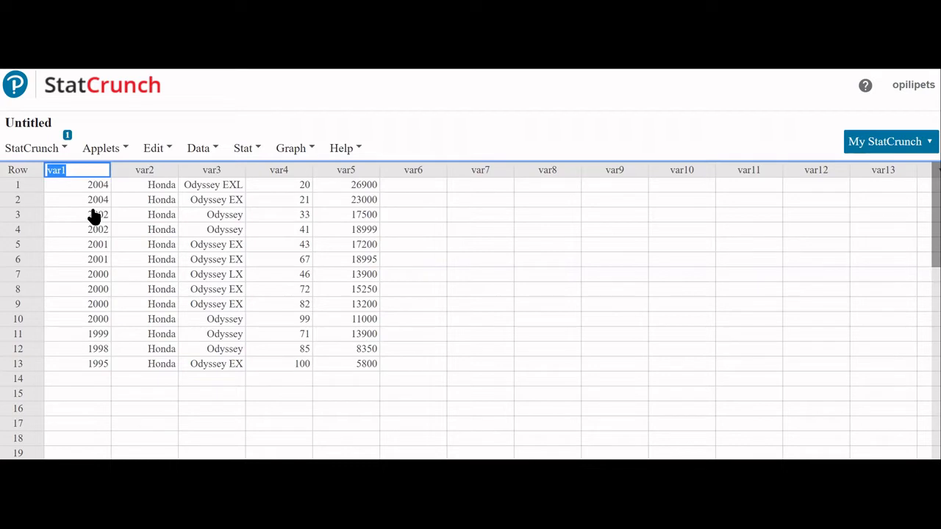
- Name the data columns Year, Make, Model, Mileage and Price, and name the empty sixth column age
key(BackSpace)
text(Year)
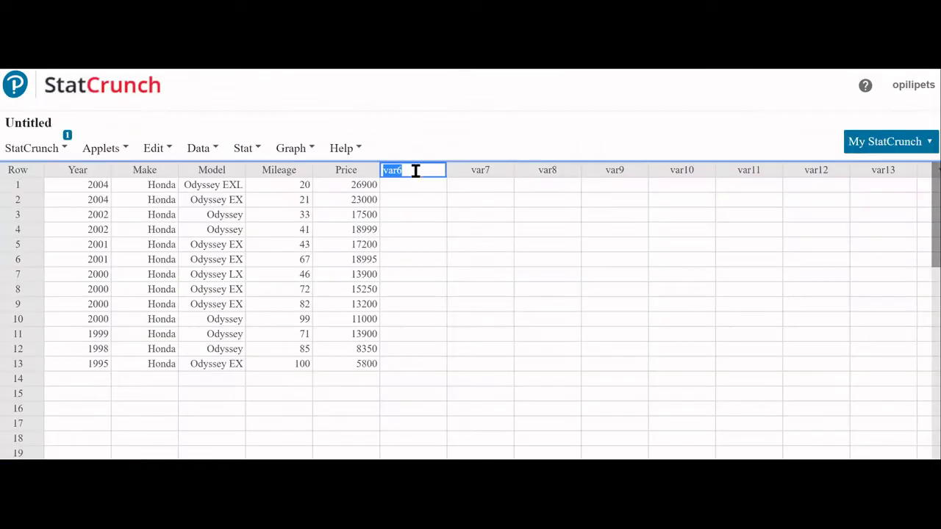
text(age)
- Fill the age column, rows 1 to 13, with 1, 1, 3, 3, 4, 4, 5, 5, 5, 5, 6, 7, 10
click(413, 185)
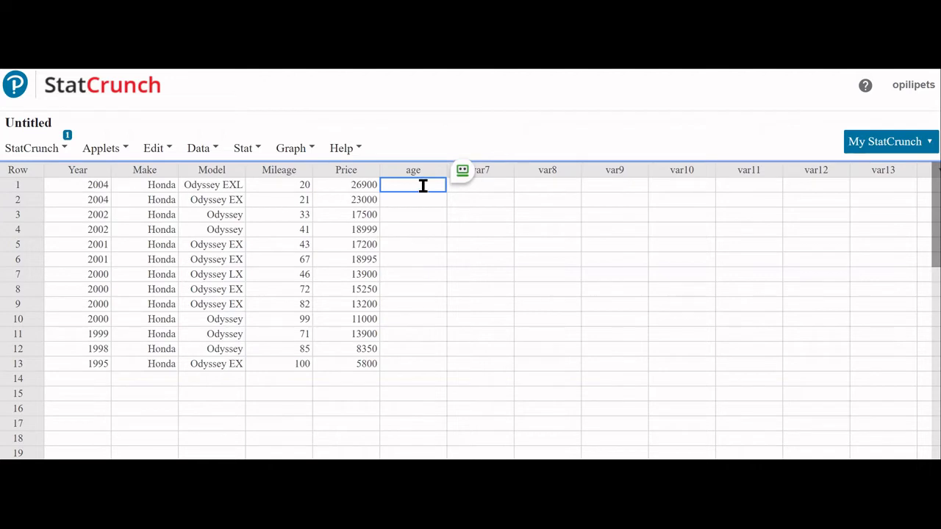
text(1)
click(424, 199)
text(1)
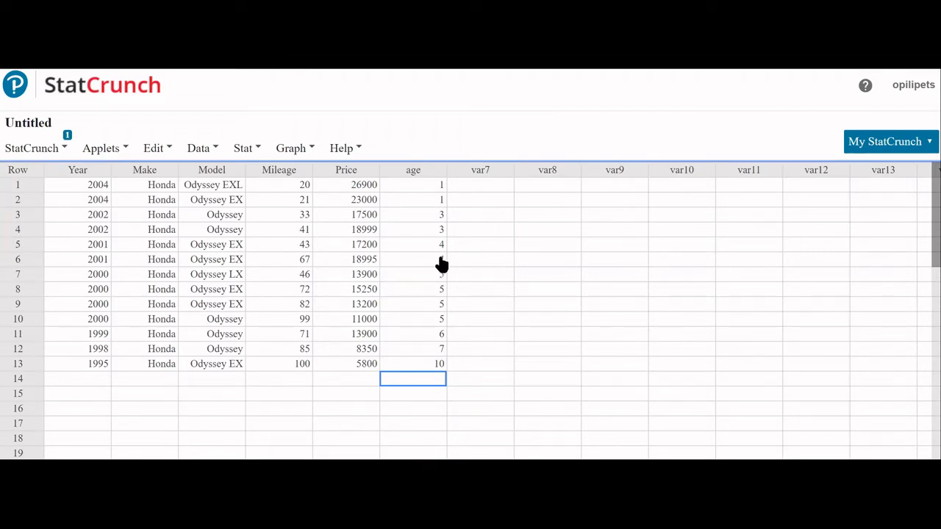
- Set up a simple linear regression with age as the X variable and Price as the Y variable
click(288, 150)
click(244, 150)
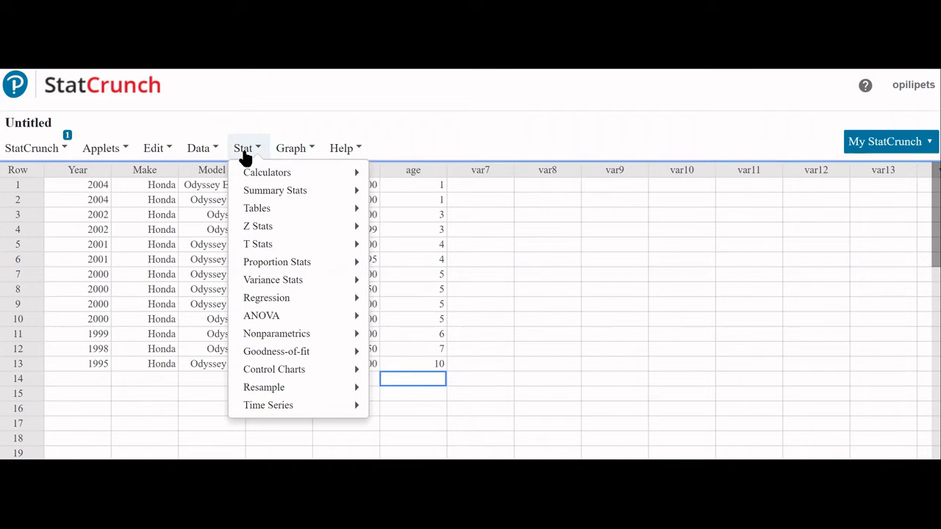
mouse_move(269, 305)
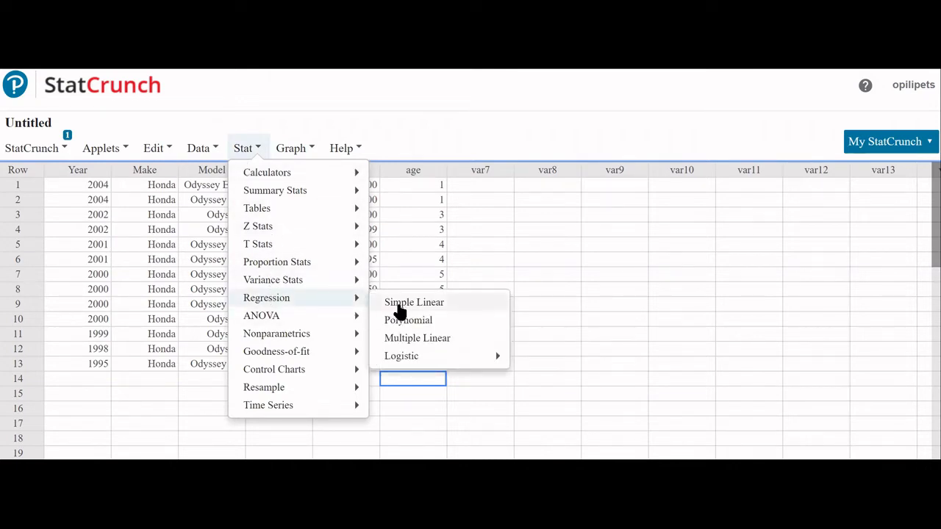
click(400, 309)
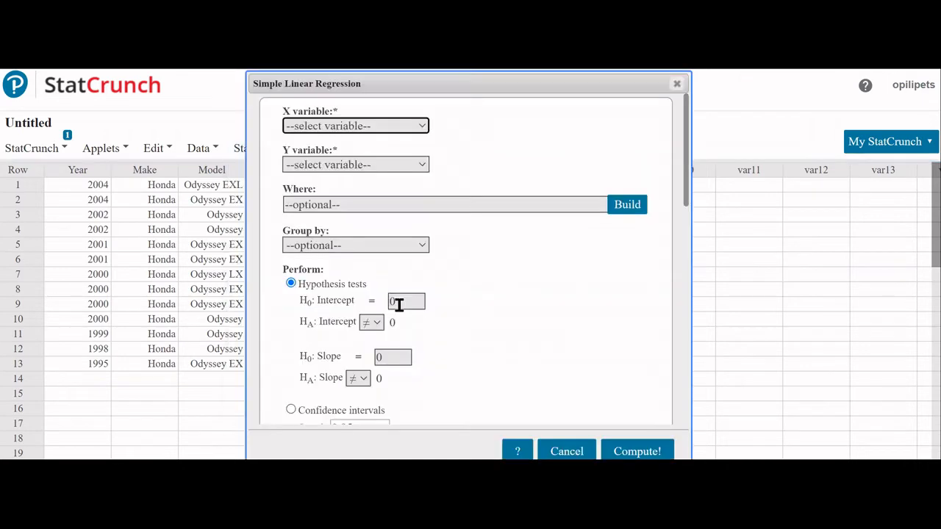
click(424, 130)
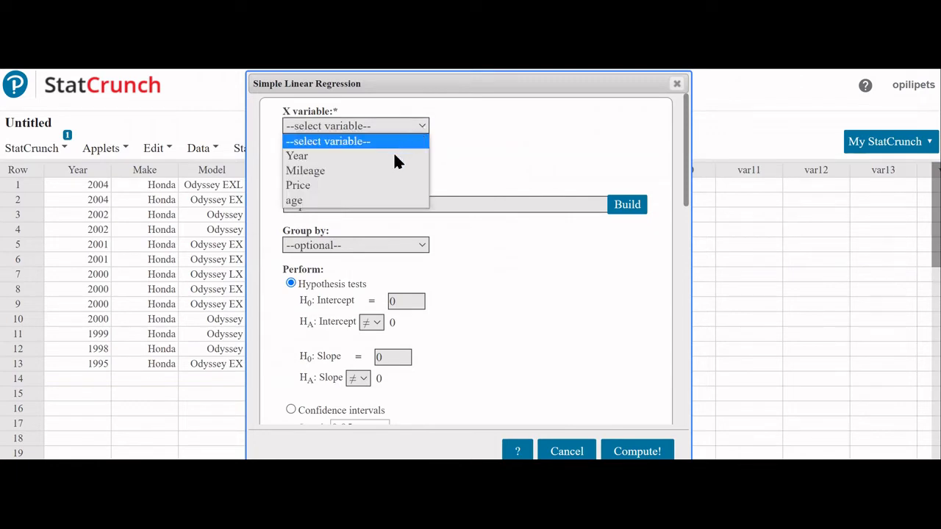
click(395, 208)
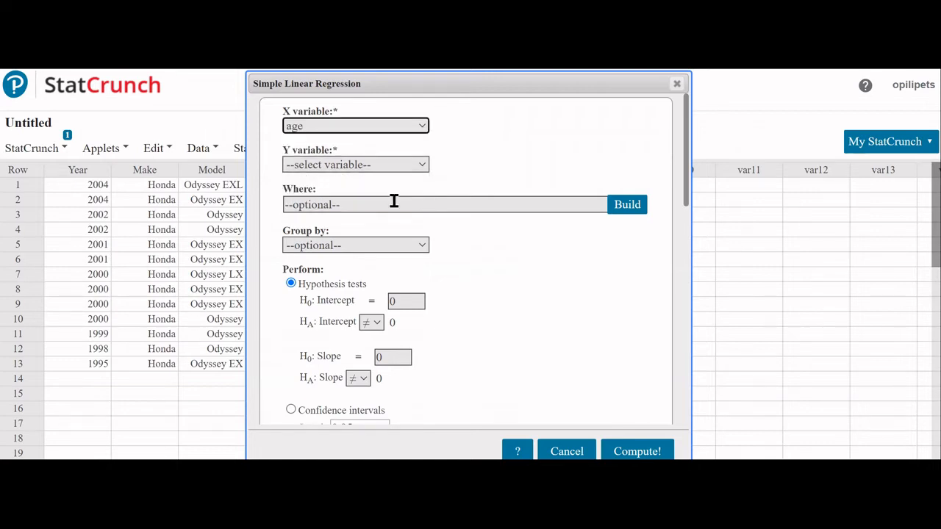
click(419, 165)
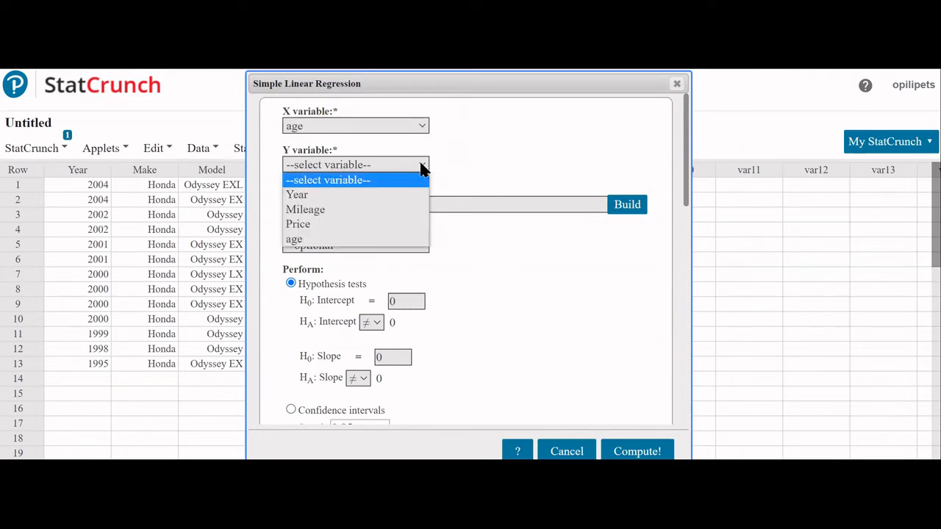
click(388, 224)
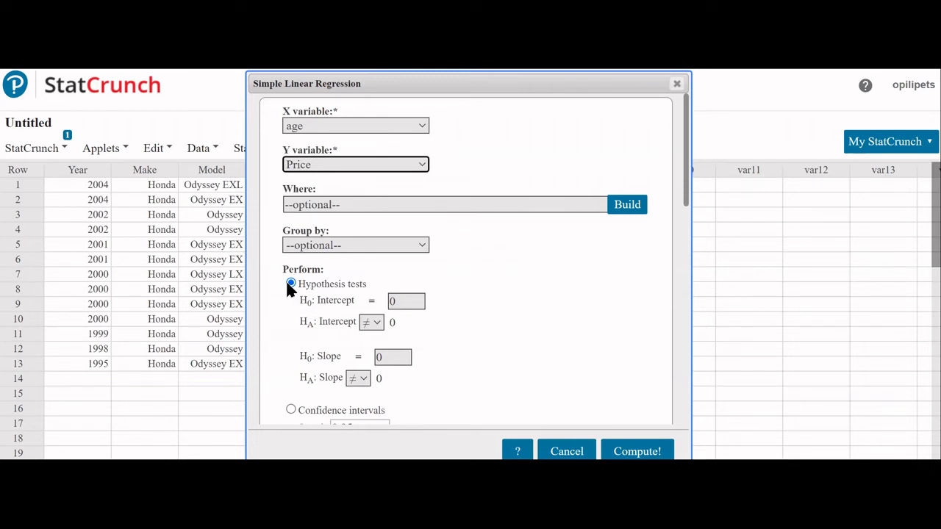
- Check the remaining regression options, keep hypothesis tests and the fitted line plot, and compute the results
scroll(490, 338, down, 1)
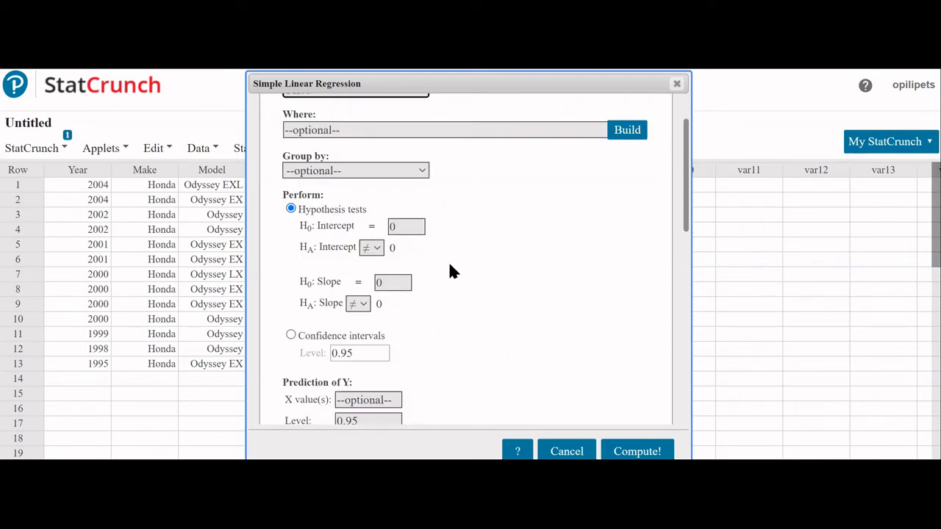
scroll(452, 271, down, 2)
scroll(452, 271, up, 1)
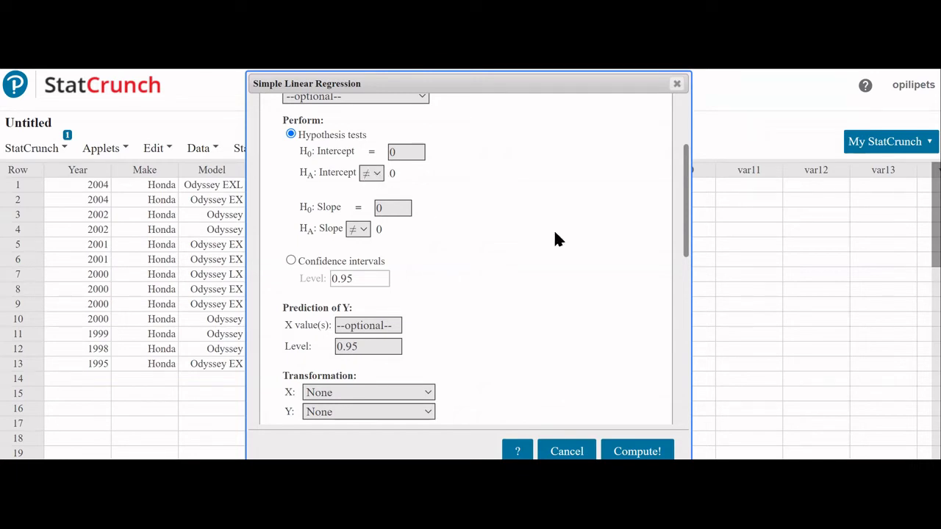
scroll(556, 237, down, 5)
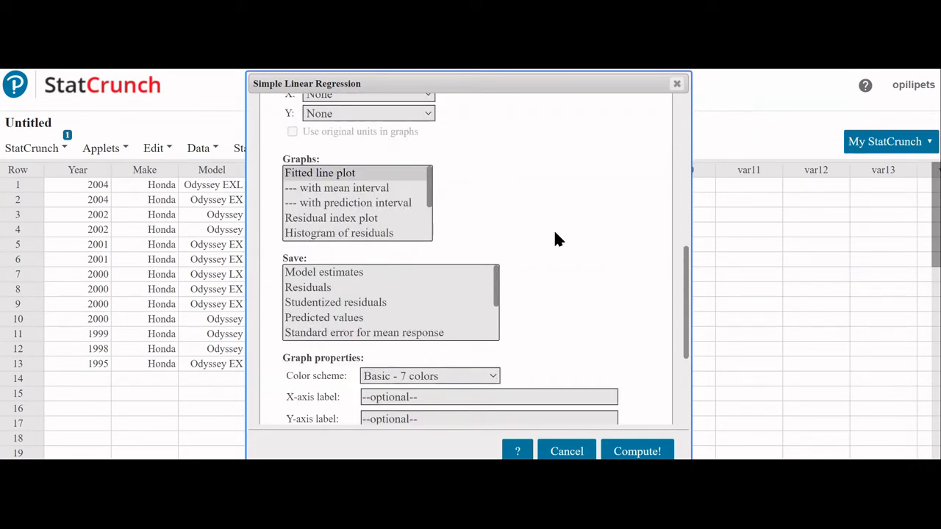
scroll(556, 235, down, 3)
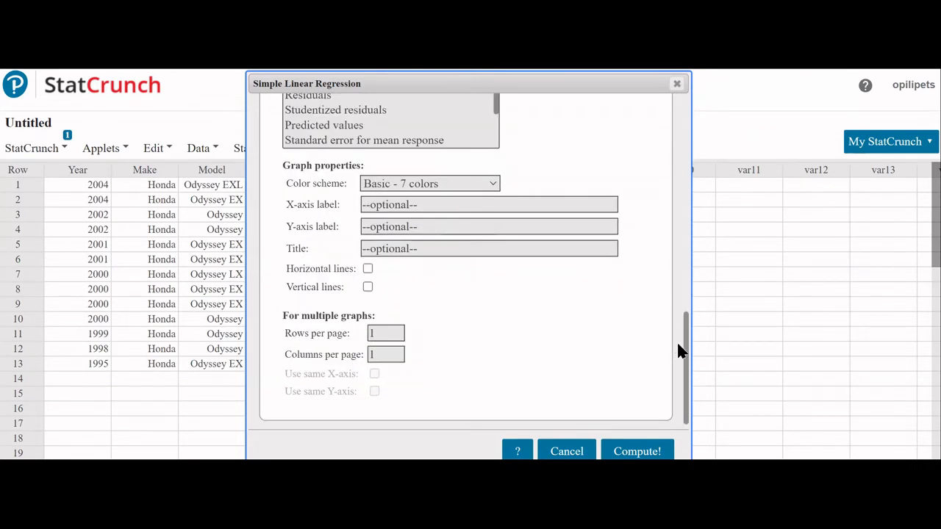
click(645, 451)
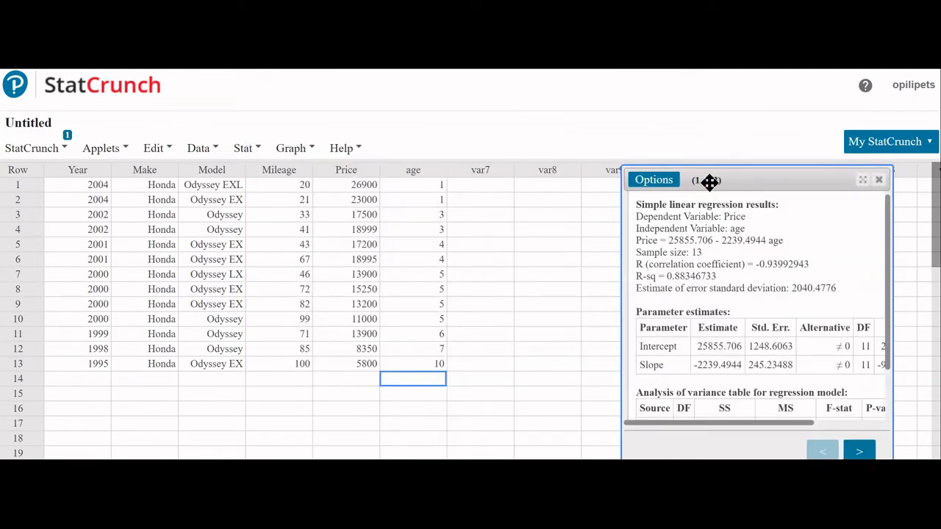
- Reposition and widen the regression results window, and view the fitted line plot of Price against age
drag(762, 181, 581, 140)
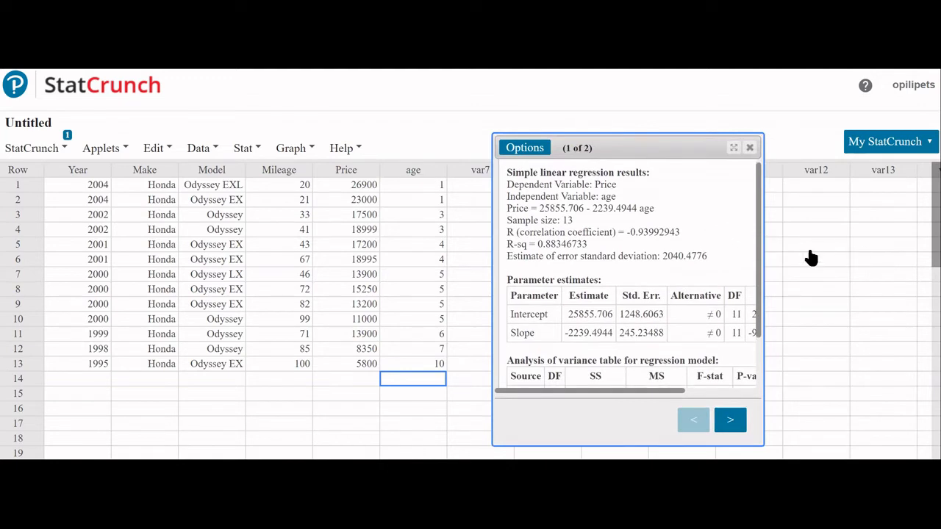
drag(764, 252, 897, 254)
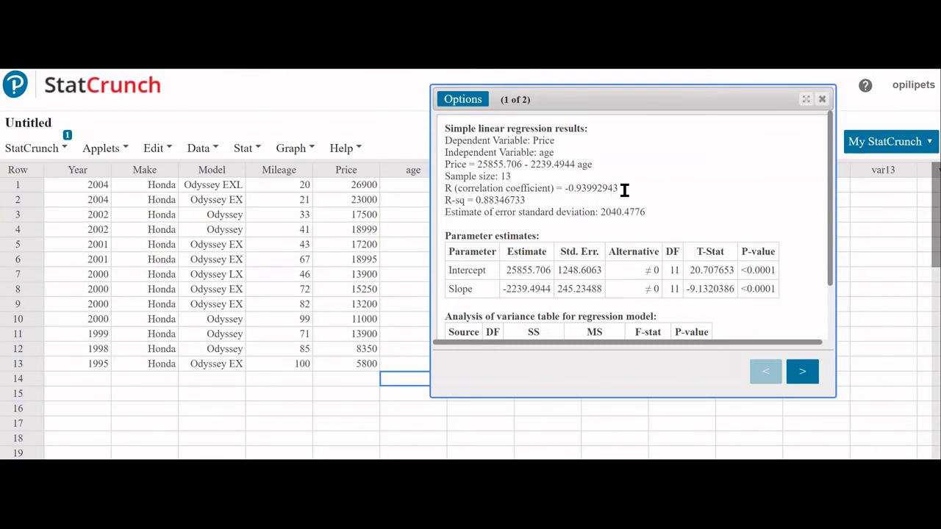
click(802, 372)
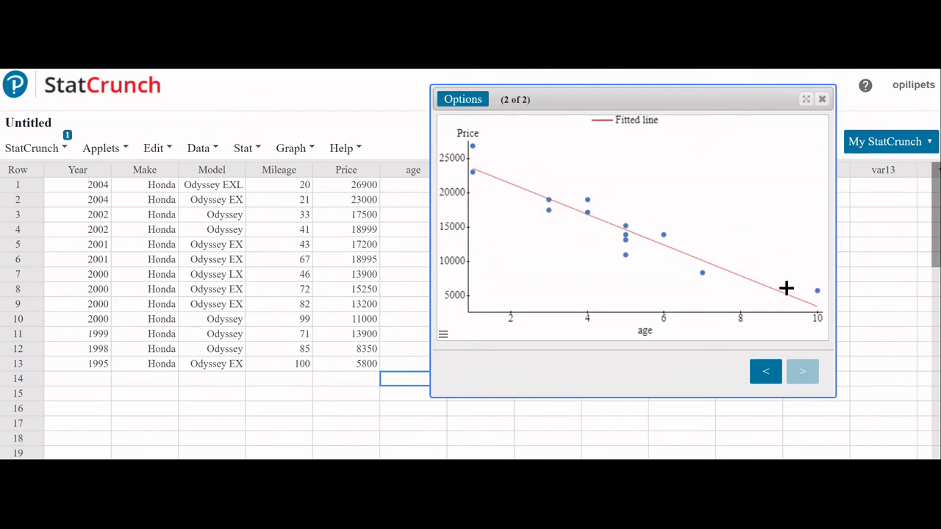
mouse_move(802, 302)
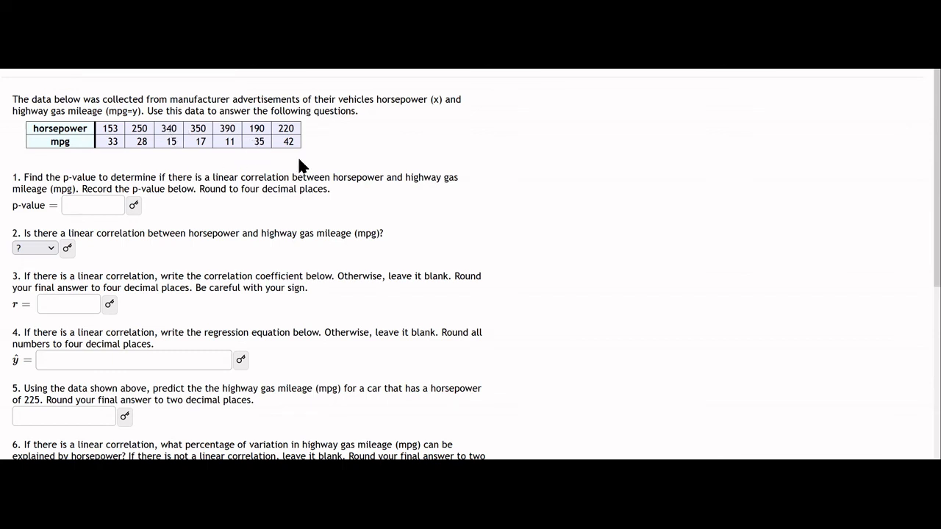
- Copy the horsepower and mpg table from the problem and paste it into cell A1 of the blank Excel workbook Book2
drag(294, 142, 30, 130)
key(ctrl+c)
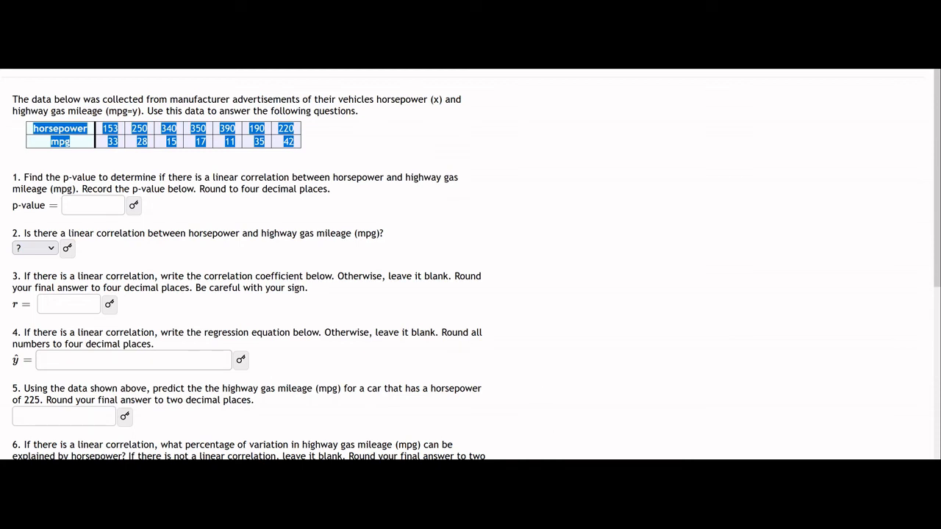
mouse_move(515, 460)
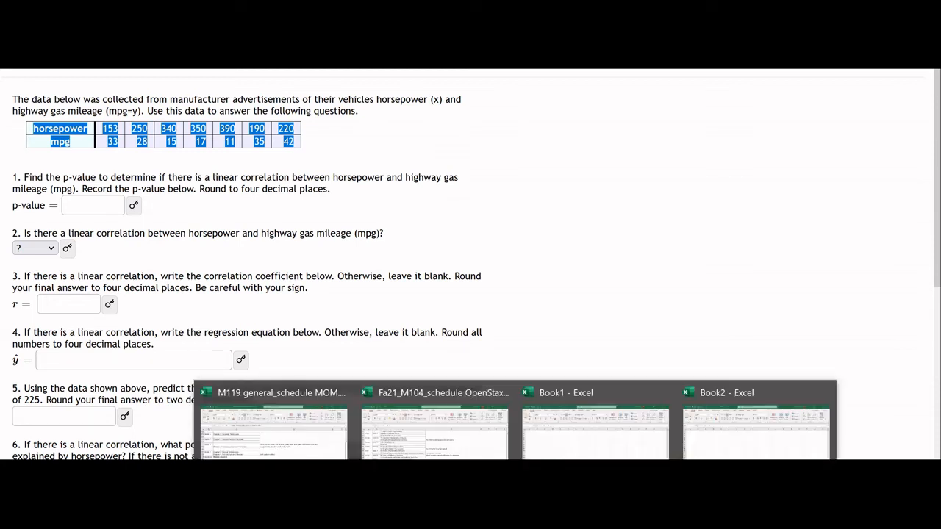
click(754, 454)
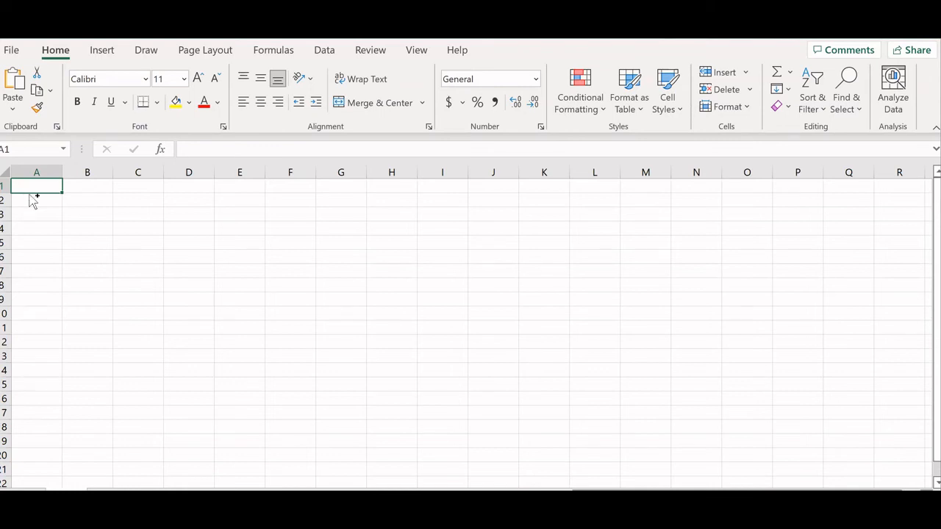
key(ctrl+v)
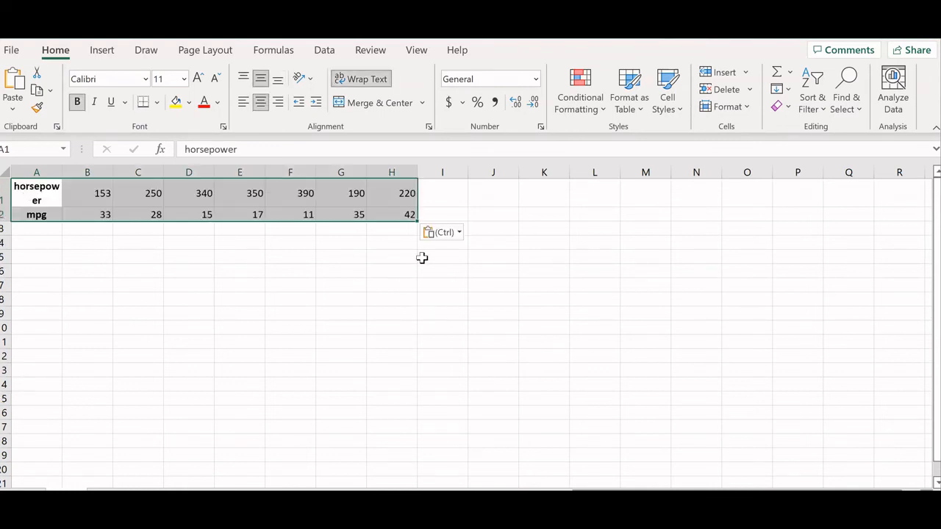
- Copy the horsepower and mpg table in A1:H2 and paste it transposed into columns starting at cell A5
click(37, 257)
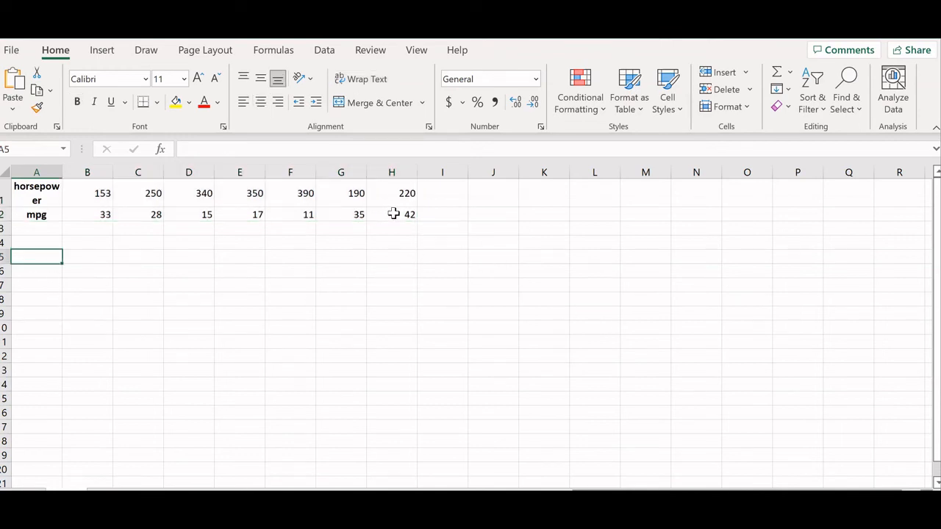
drag(410, 218, 50, 187)
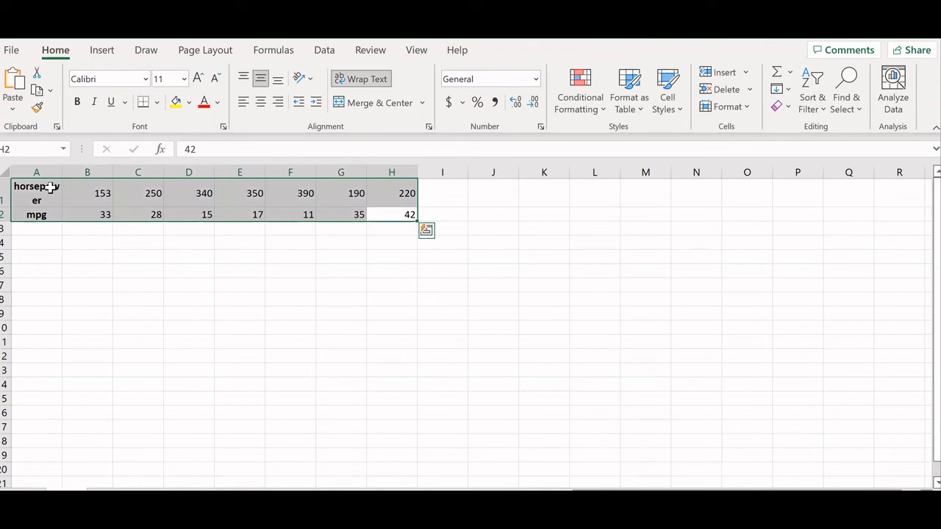
key(ctrl+c)
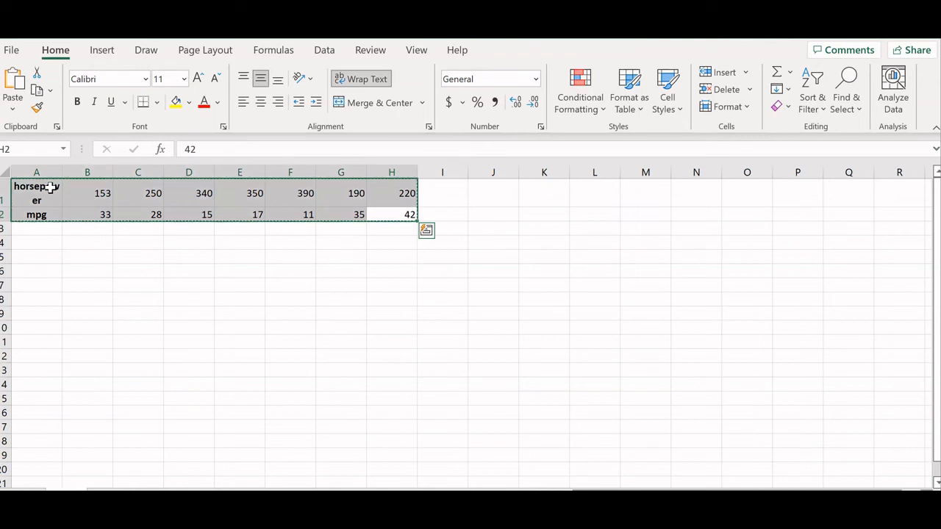
click(35, 258)
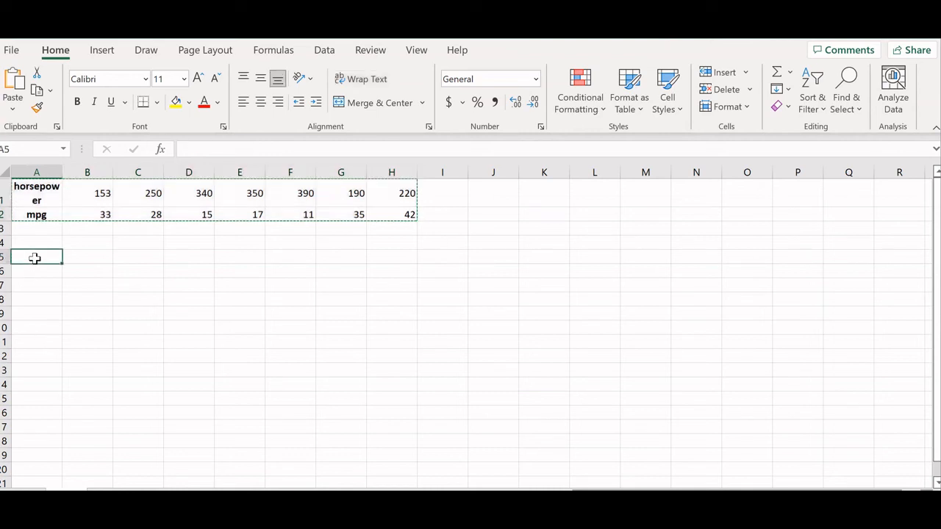
click(13, 109)
click(46, 292)
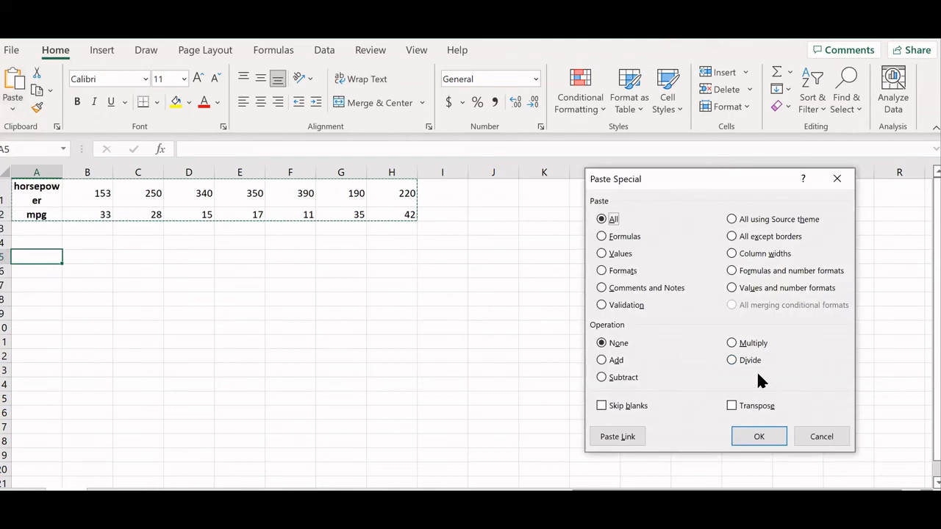
click(731, 406)
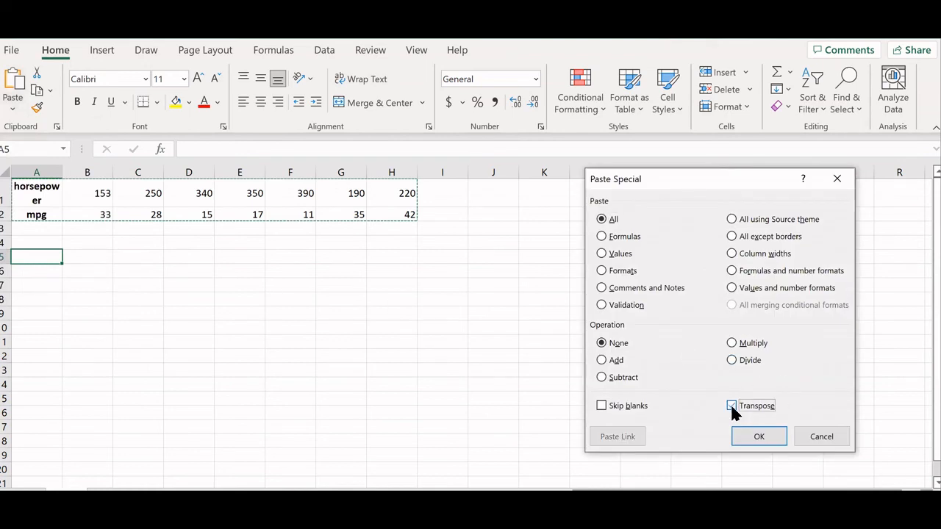
click(768, 437)
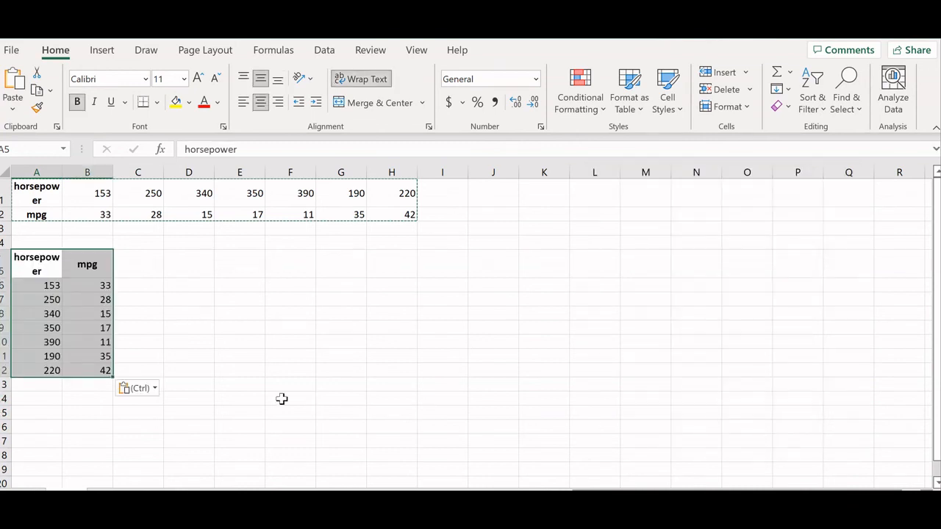